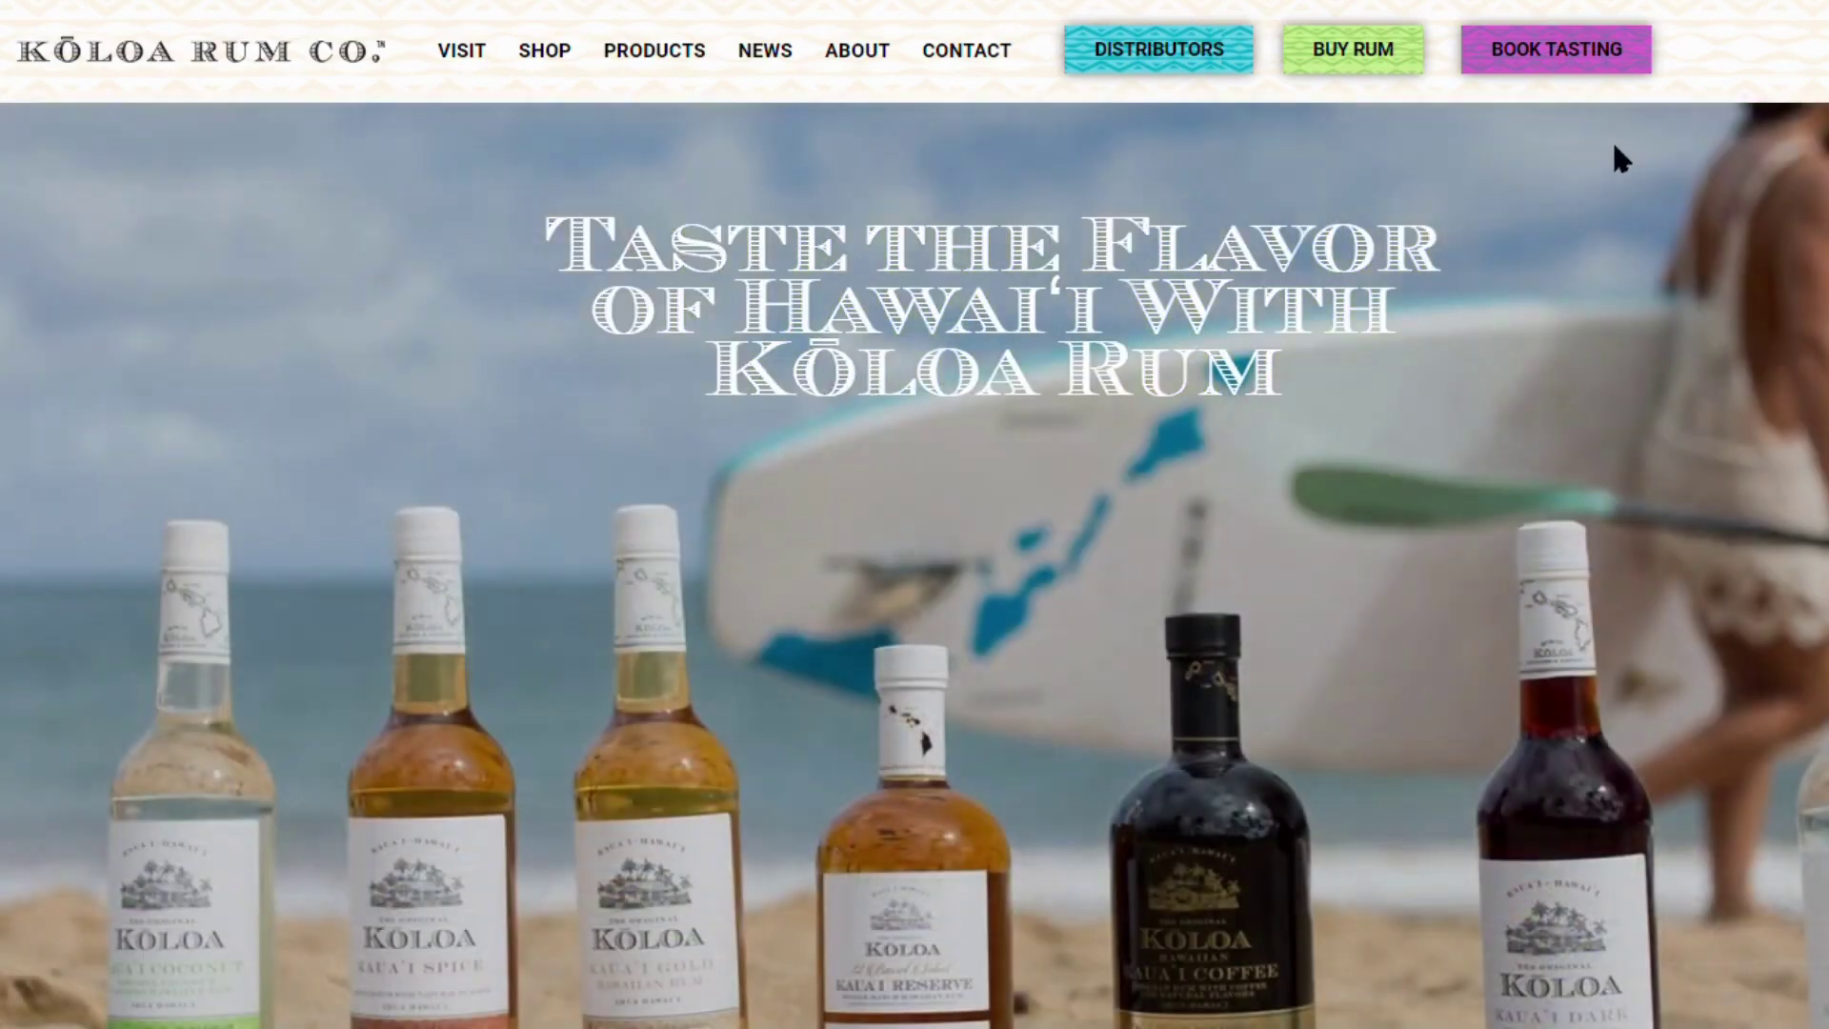
- Open the Rum Tasting booking calendar and pick Tuesday, June 20th 2023 as the date
{"action": "left_click", "coordinate": [1572, 57]}
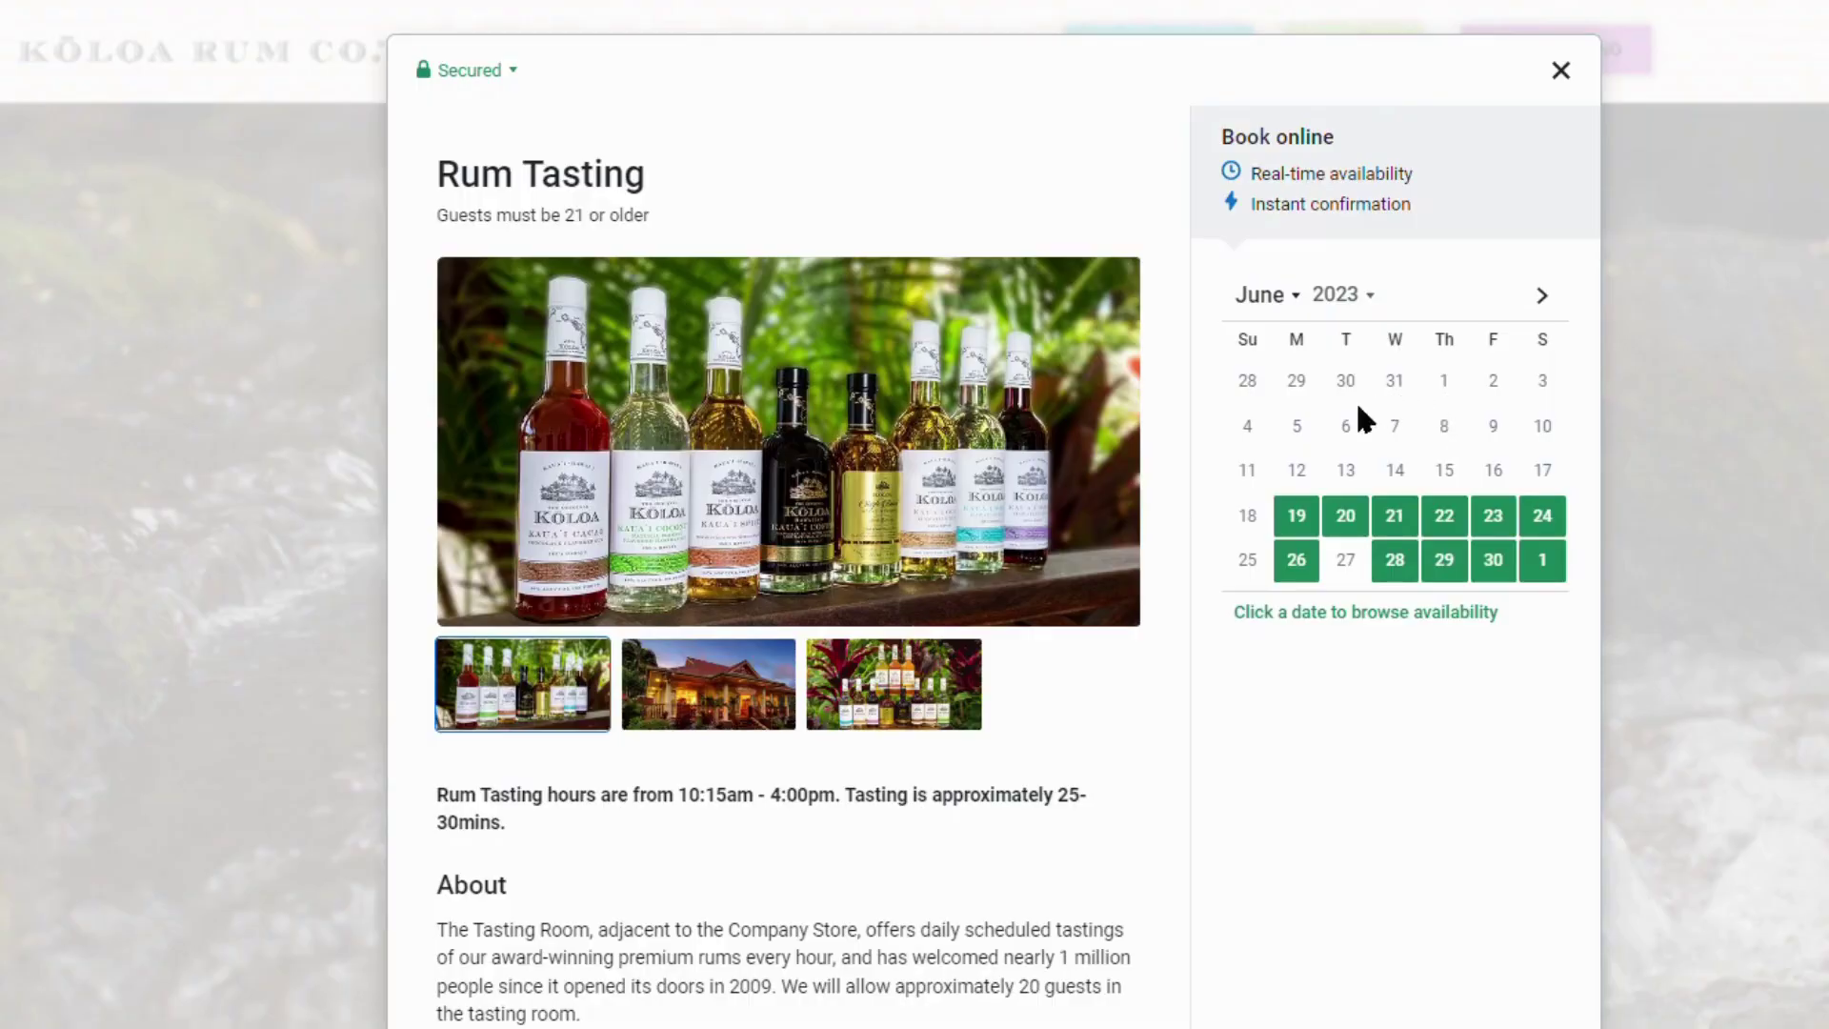
{"action": "left_click", "coordinate": [1353, 522]}
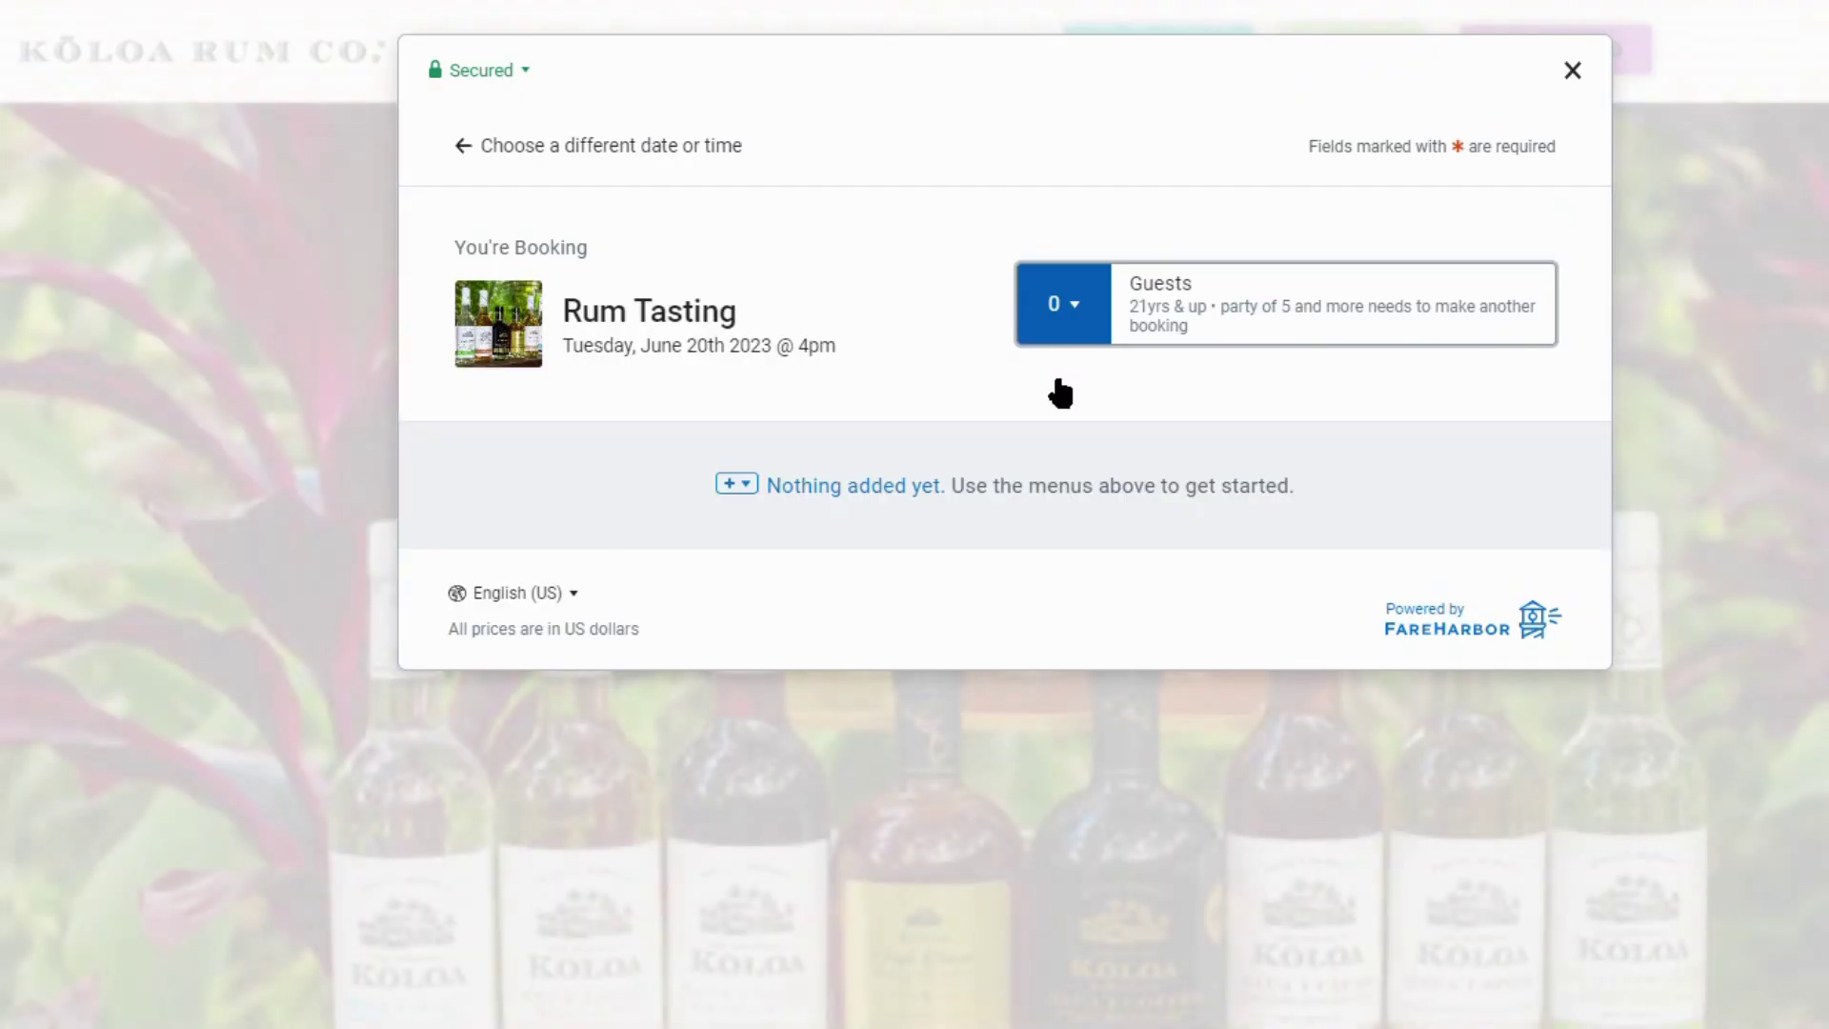
{"action": "type", "text": "mith"}
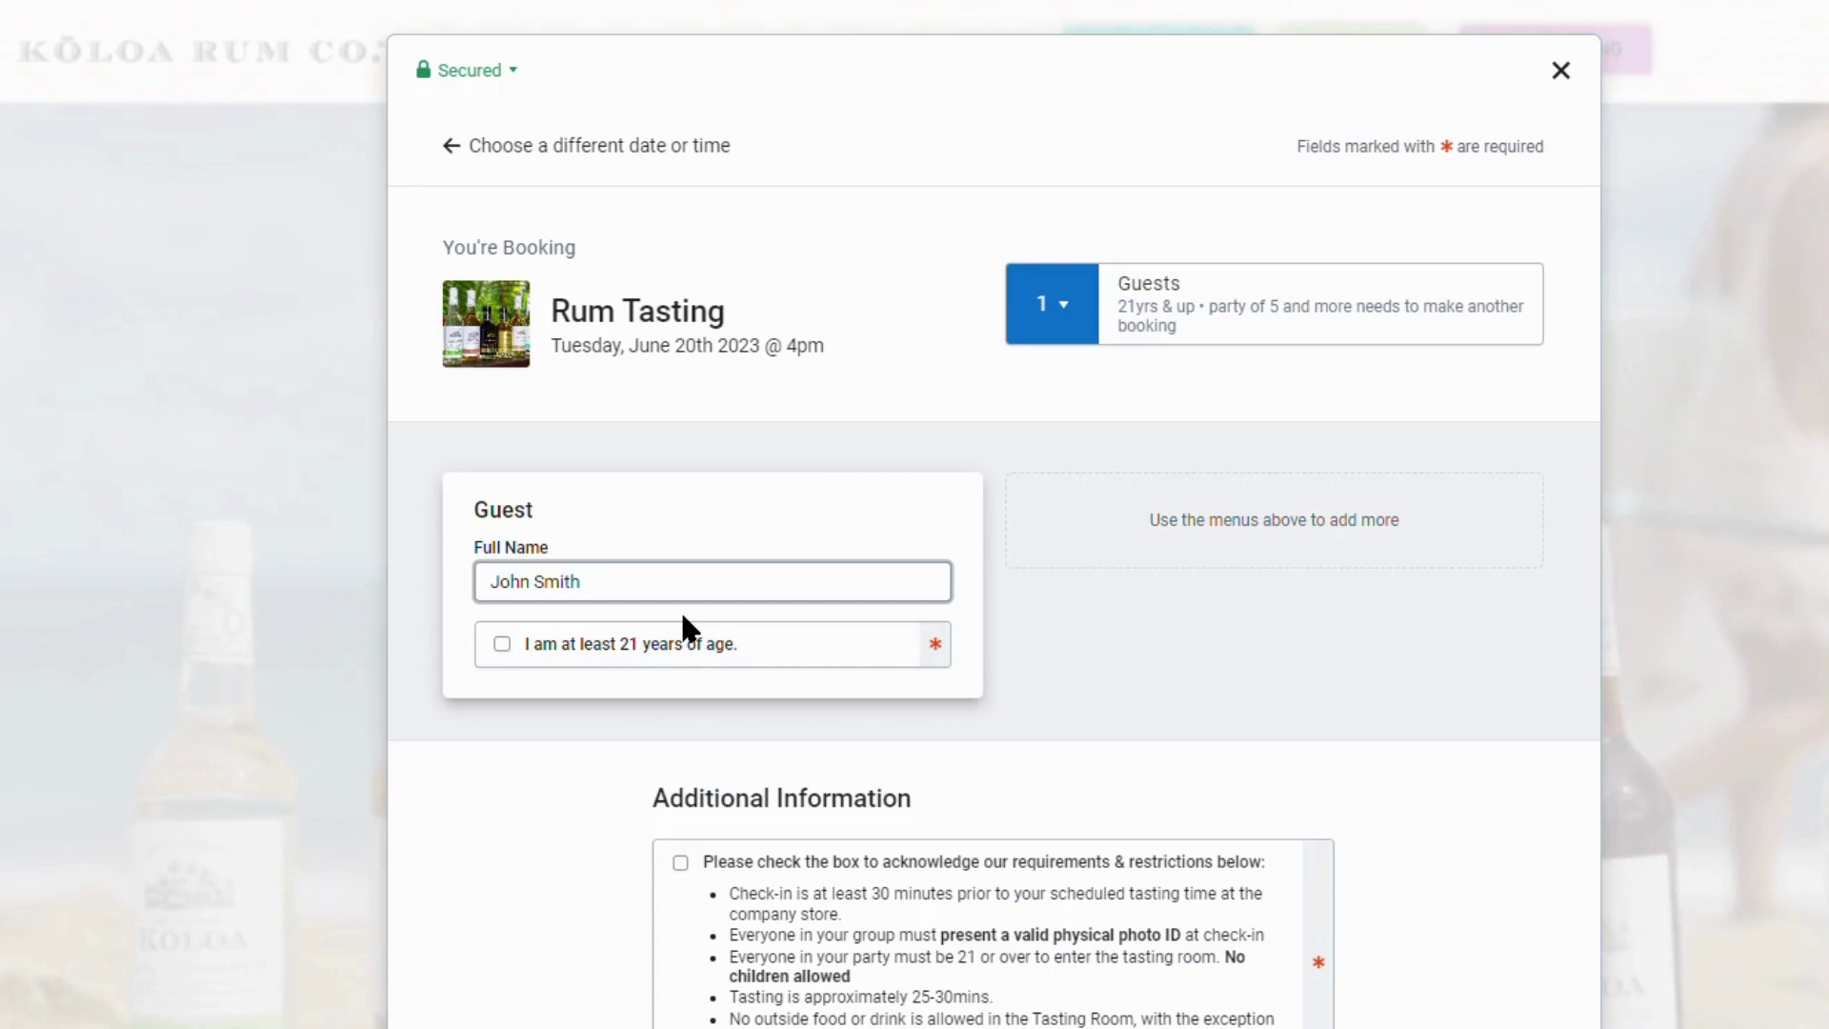
- Confirm guest John Smith is 21 or older and acknowledge the tasting requirements and restrictions
{"action": "left_click", "coordinate": [522, 644]}
{"action": "scroll", "coordinate": [523, 653], "scroll_direction": "down", "scroll_amount": 4}
{"action": "left_click", "coordinate": [680, 311]}
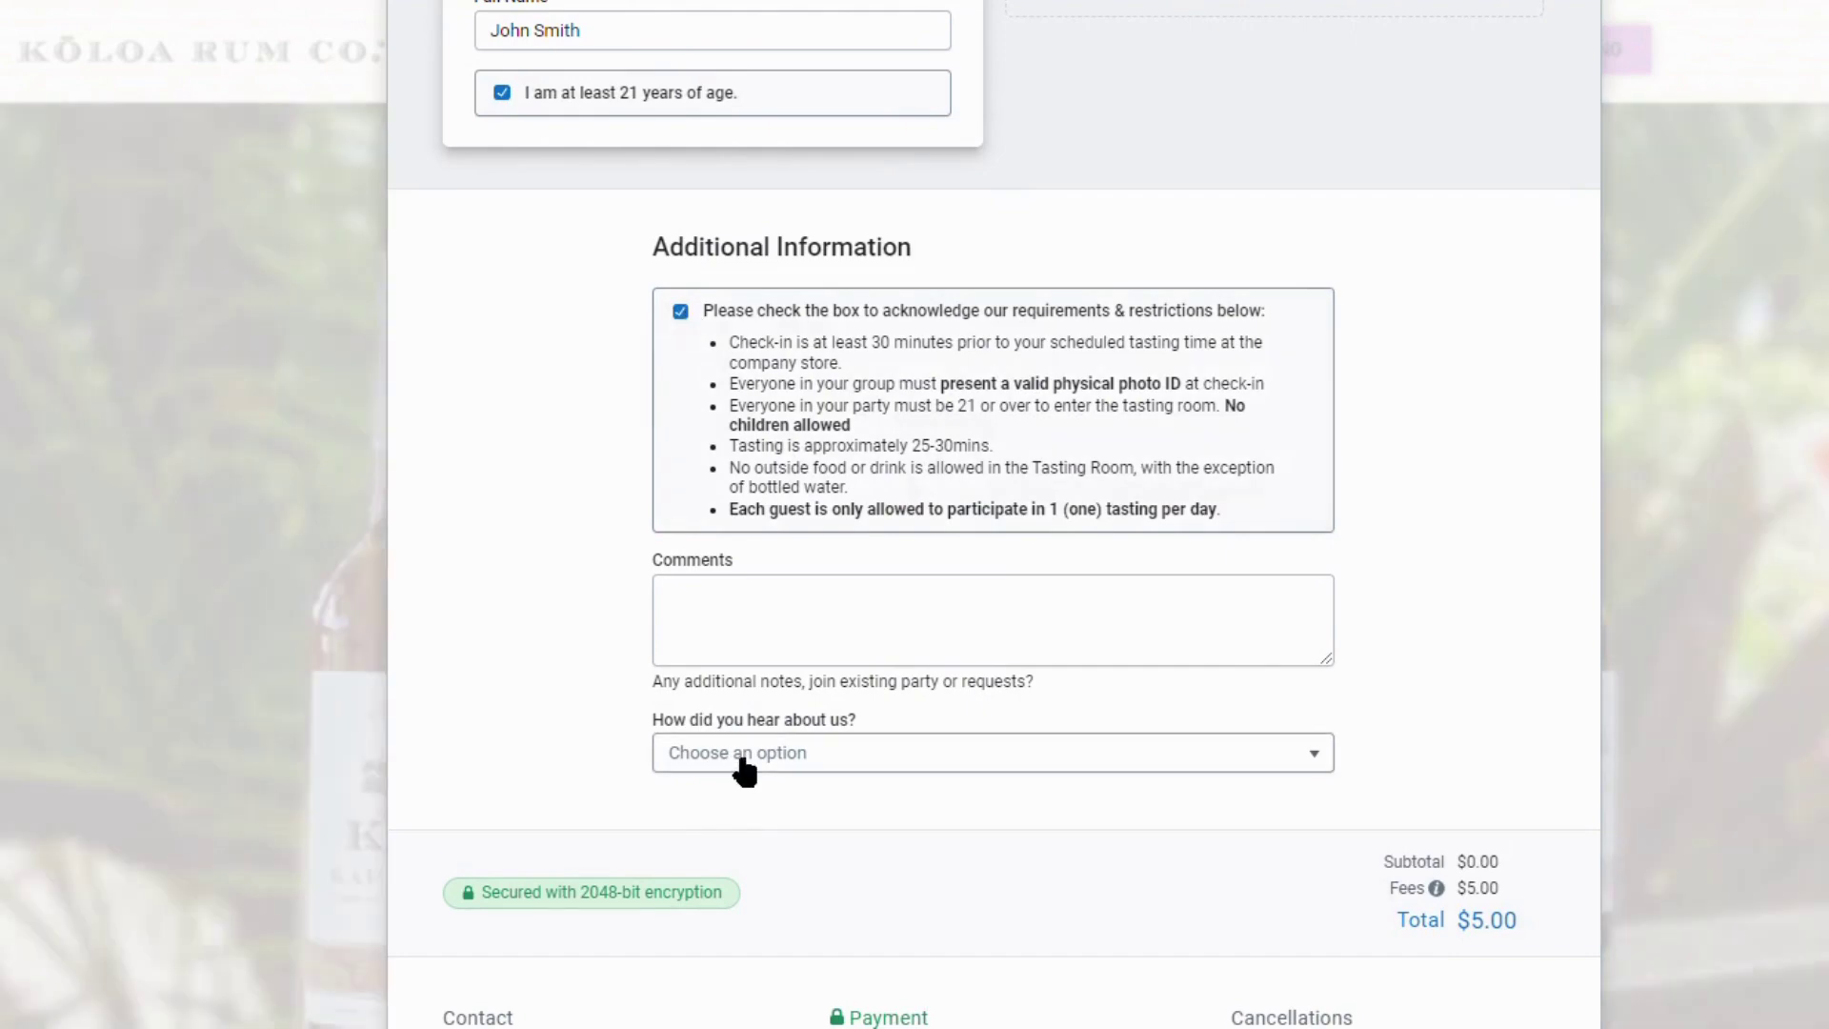
{"action": "left_click", "coordinate": [740, 757]}
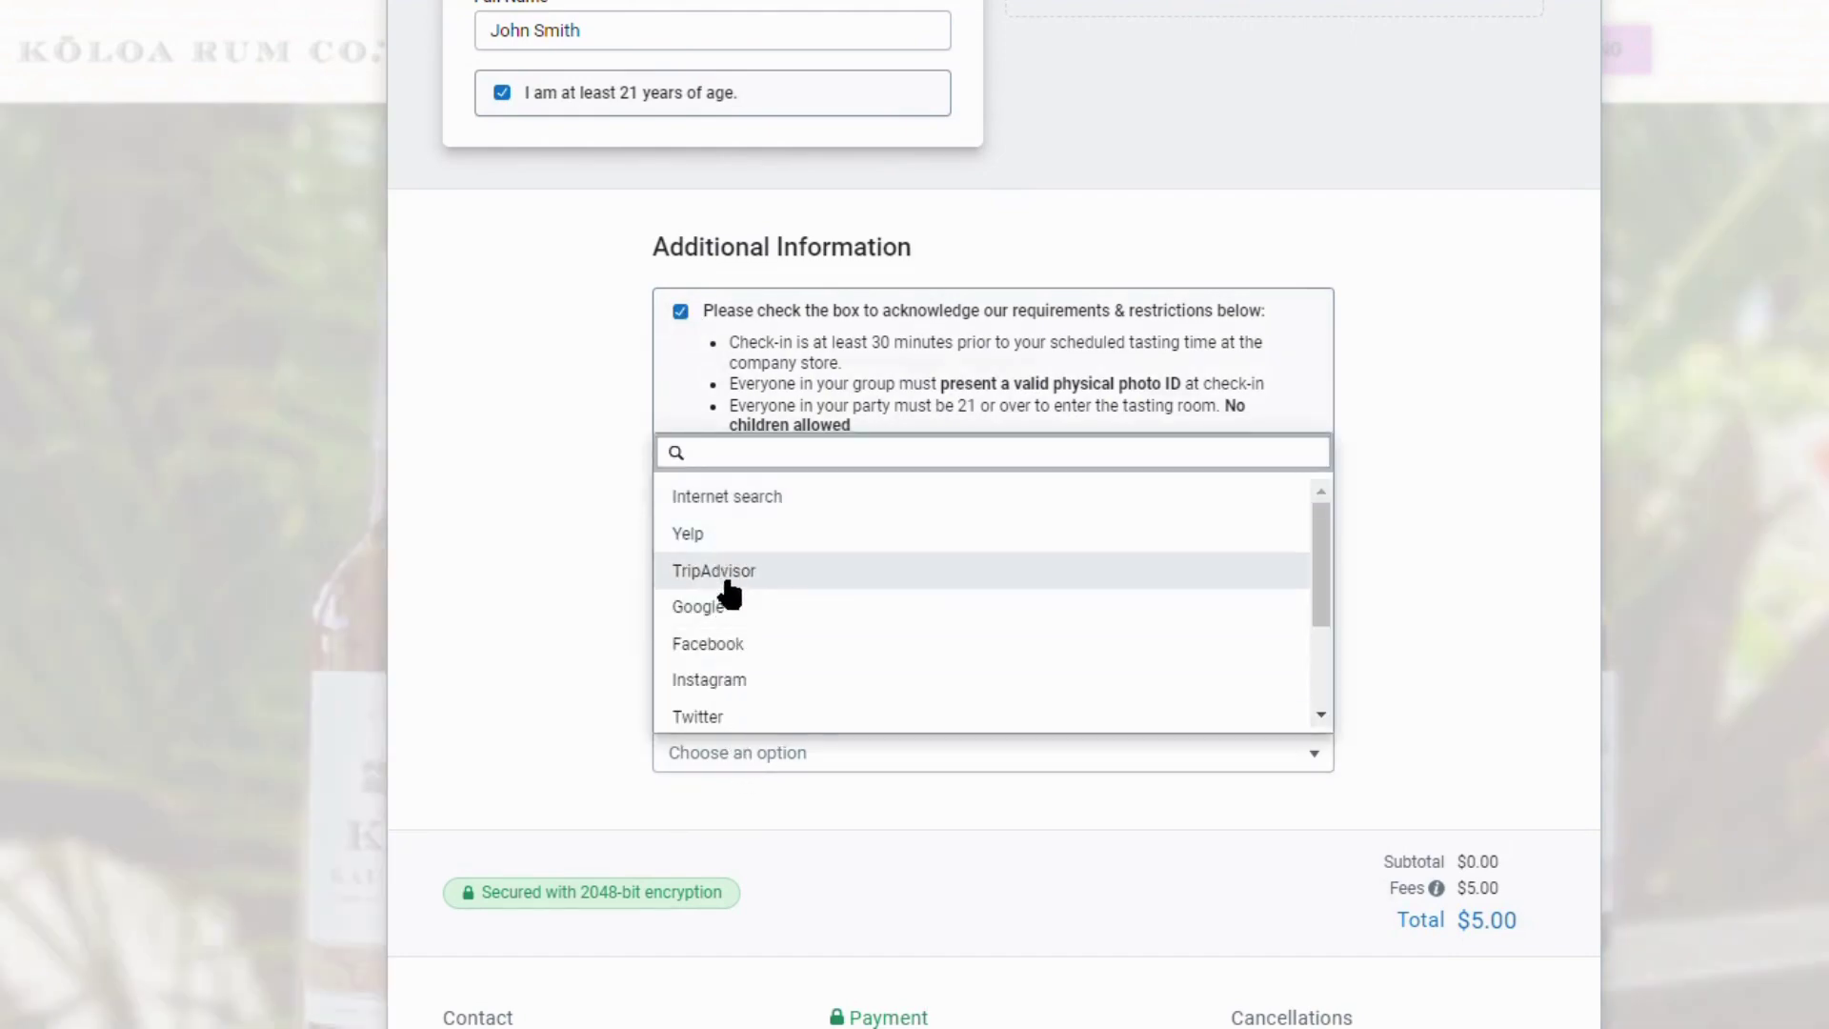
- Choose Instagram as the 'How did you hear about us?' referral source
{"action": "left_click", "coordinate": [710, 680]}
{"action": "scroll", "coordinate": [658, 697], "scroll_direction": "down", "scroll_amount": 5}
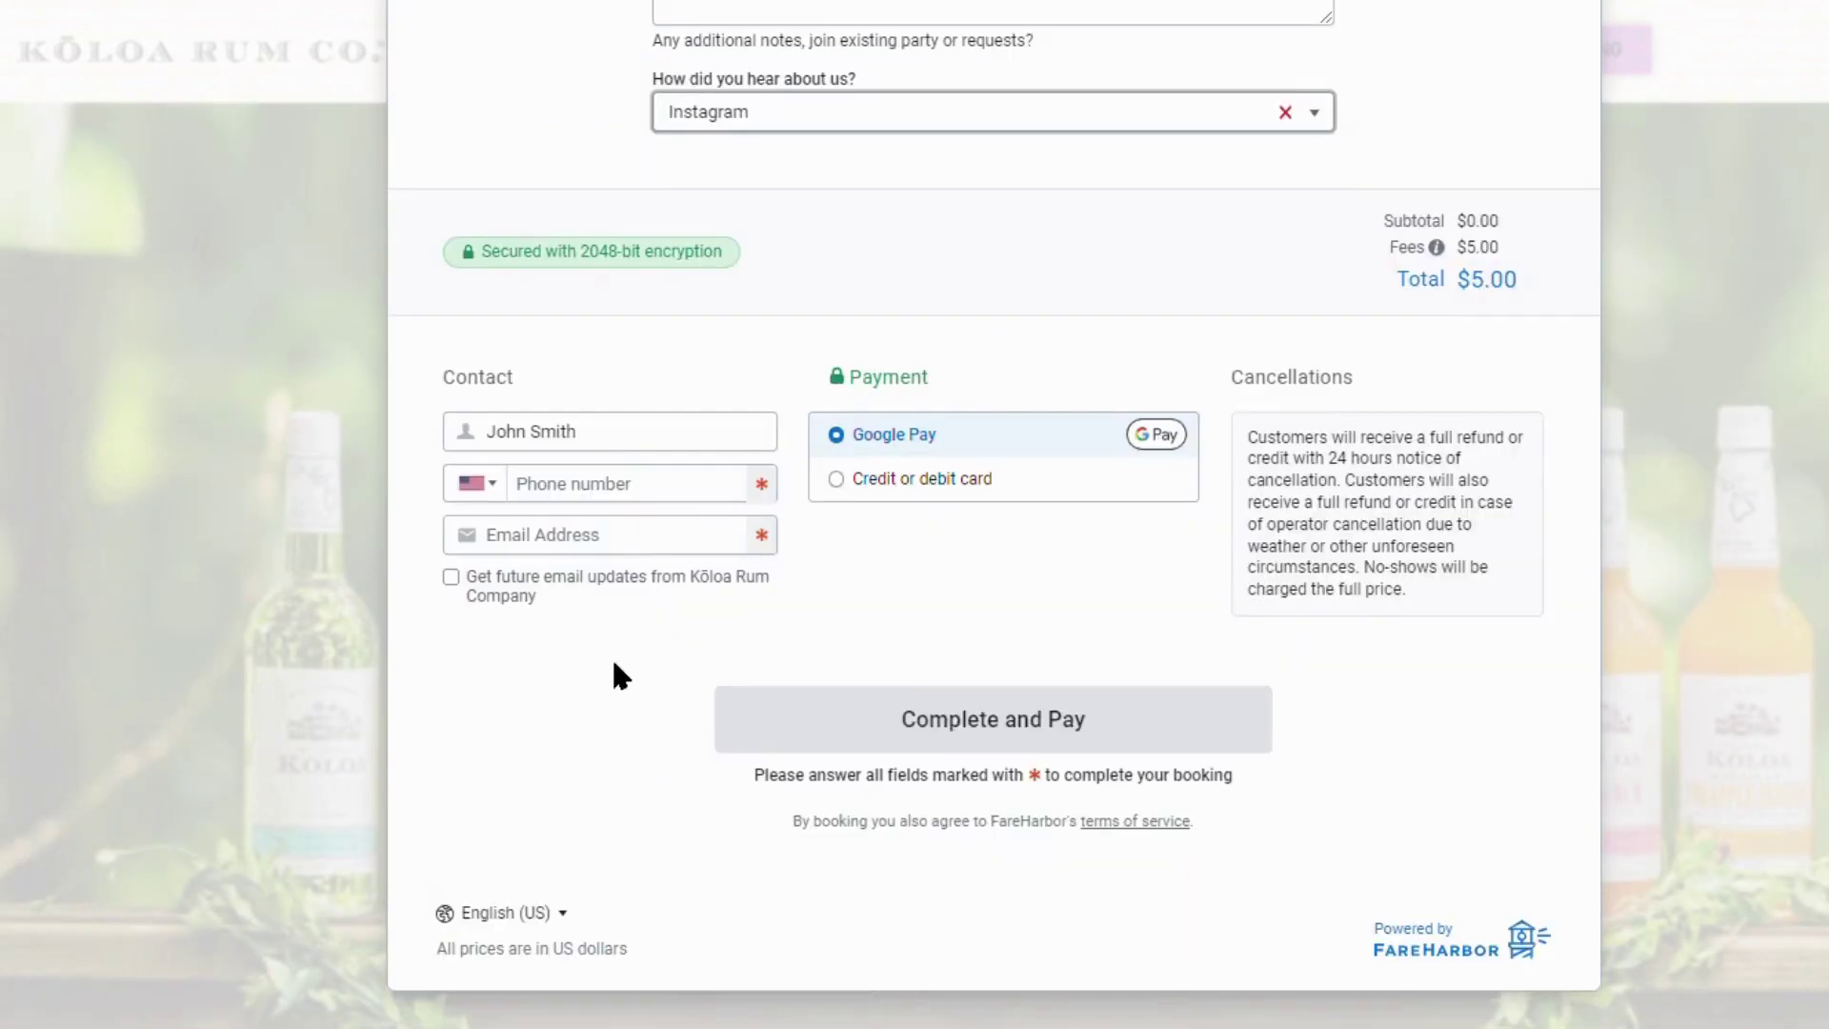